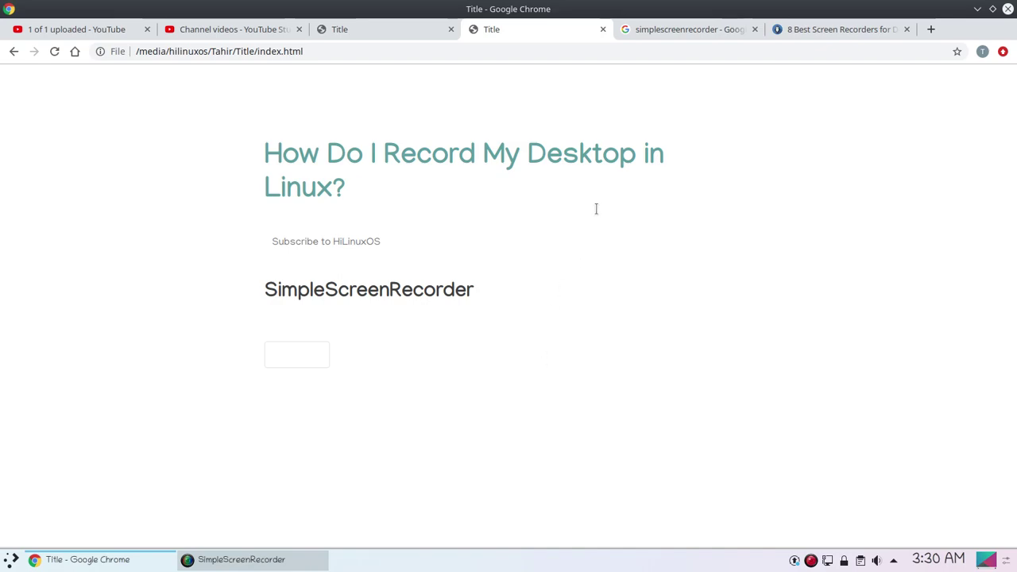
# Open the SimpleScreenRecorder main page from the search results and scroll to its Download install commands.
pyautogui.hotkey('ctrl', 'Tab')
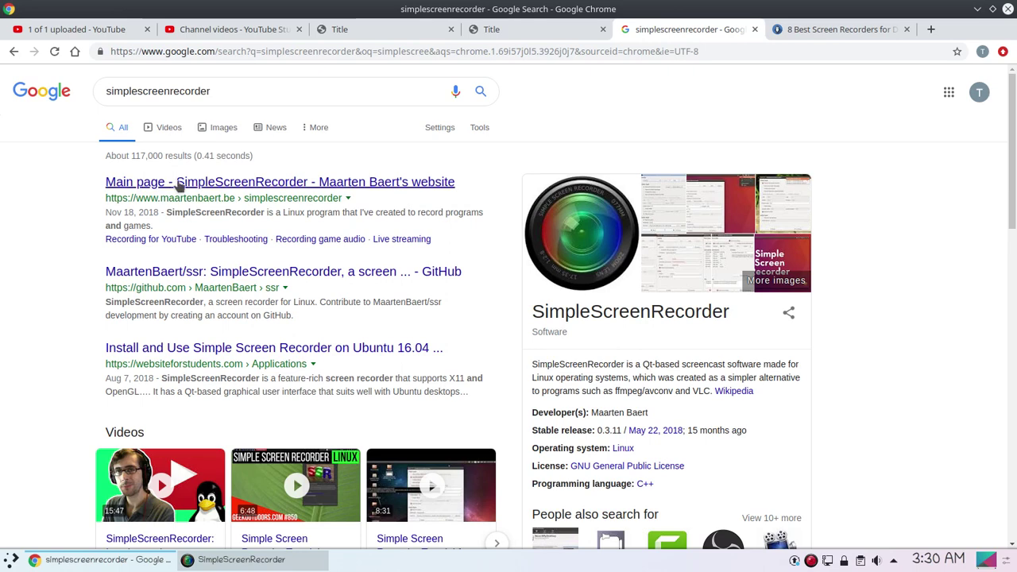
pyautogui.click(238, 188)
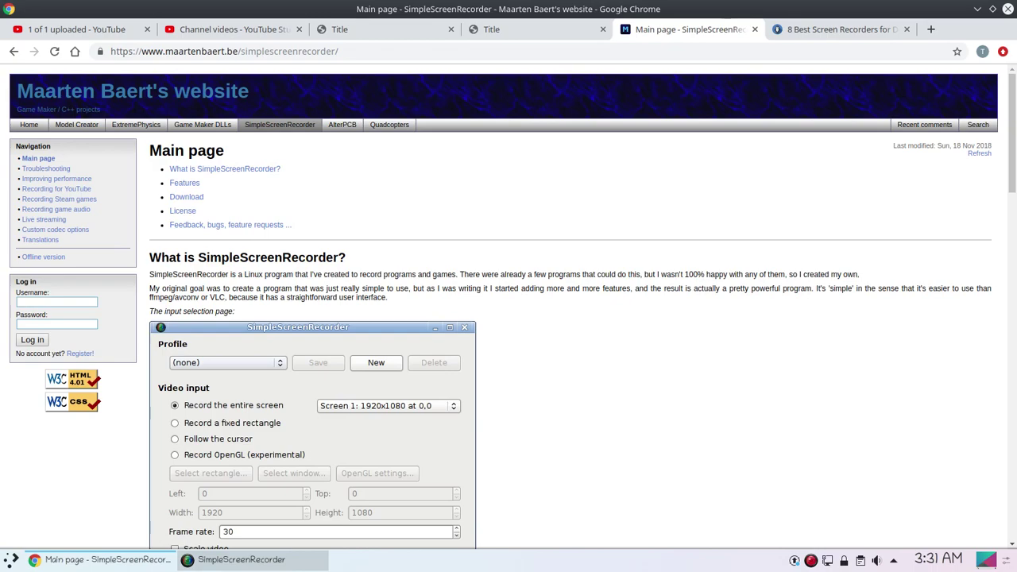
pyautogui.scroll(-5, 508, 317)
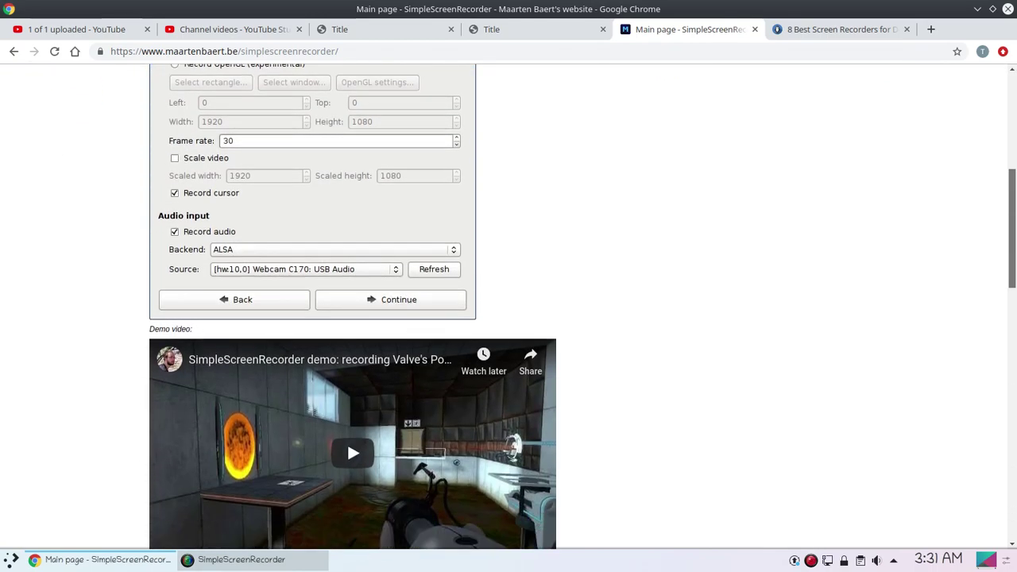
pyautogui.scroll(-6, 508, 318)
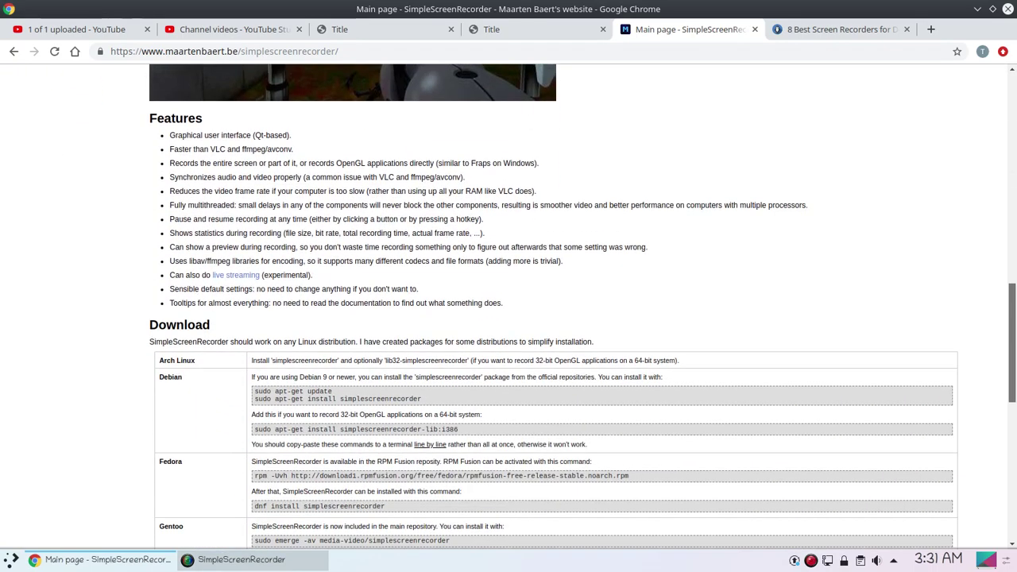
pyautogui.scroll(-3, 508, 318)
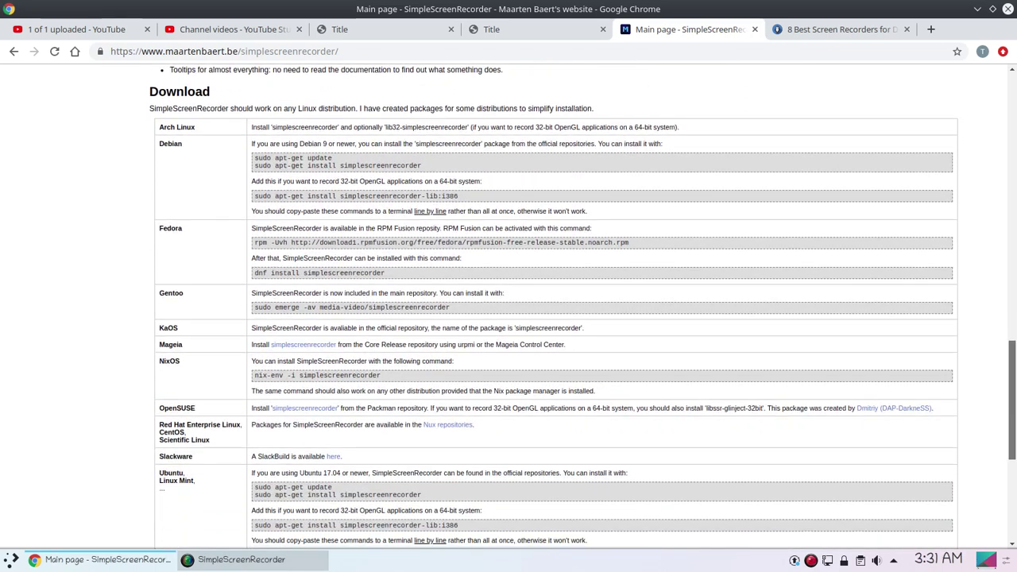
pyautogui.scroll(-1, 508, 318)
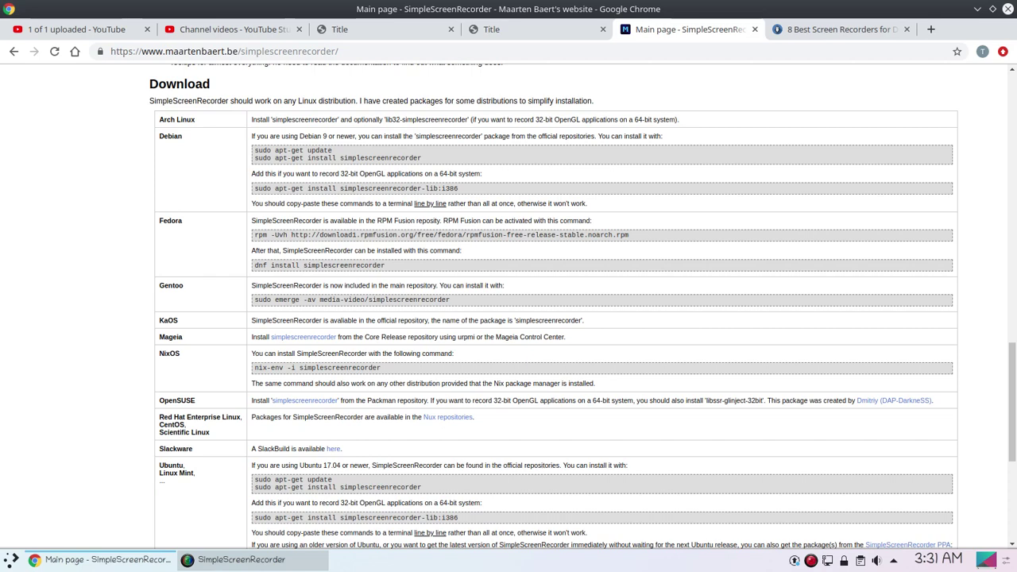
# Restore the running recorder, then launch a second SimpleScreenRecorder instance by searching 'scr' in the launcher.
pyautogui.click(241, 560)
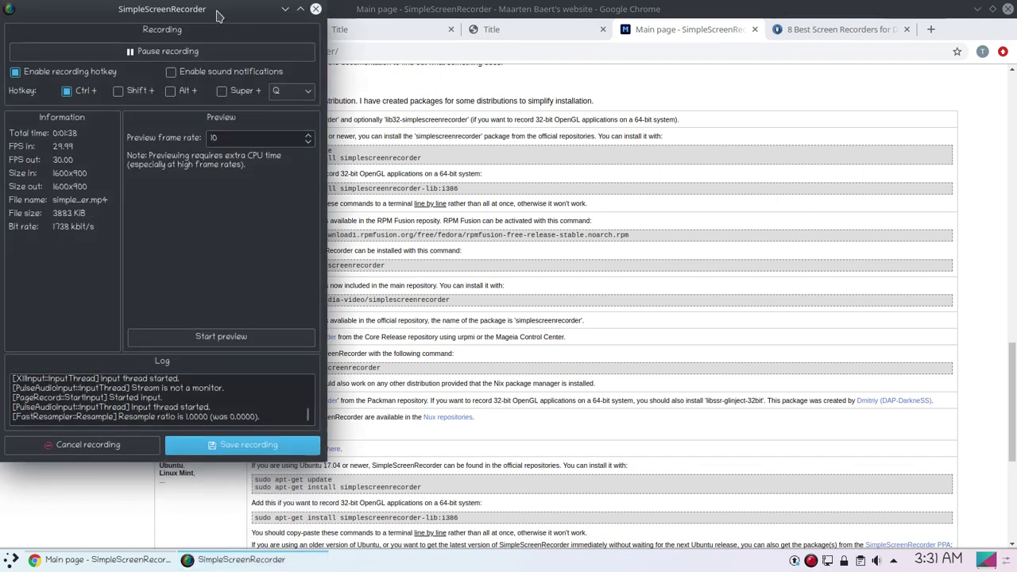
pyautogui.moveTo(219, 15); pyautogui.dragTo(320, 51)
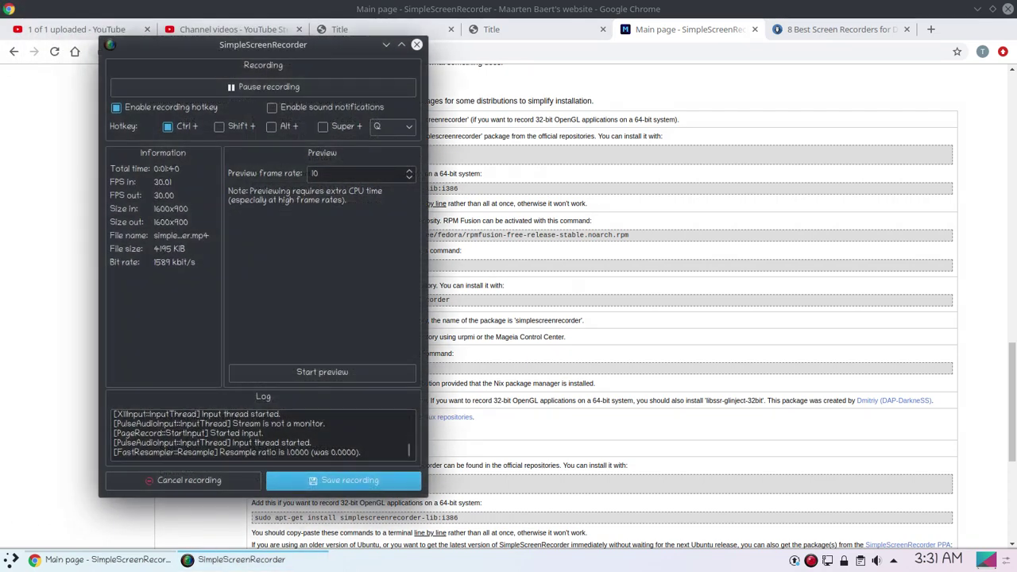
pyautogui.click(10, 560)
pyautogui.write('scr')
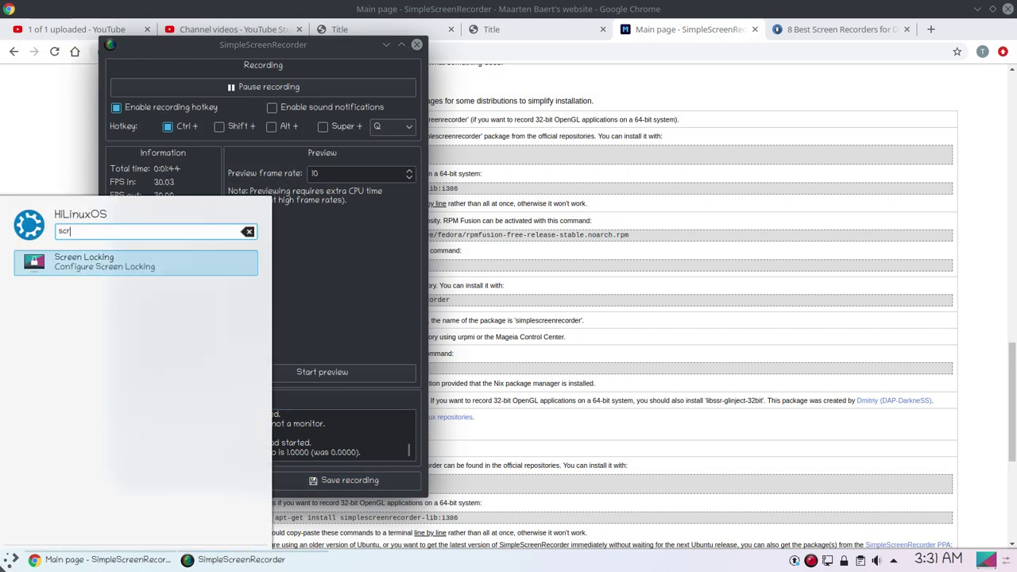
pyautogui.click(89, 262)
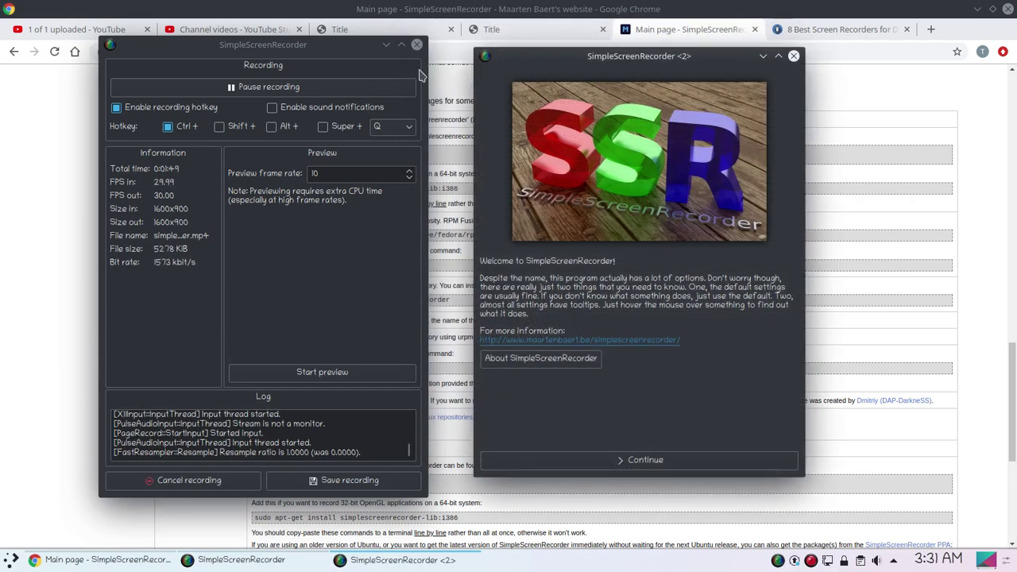
# Minimize the original recorder and Chrome, and move the new recorder window to the left.
pyautogui.click(386, 45)
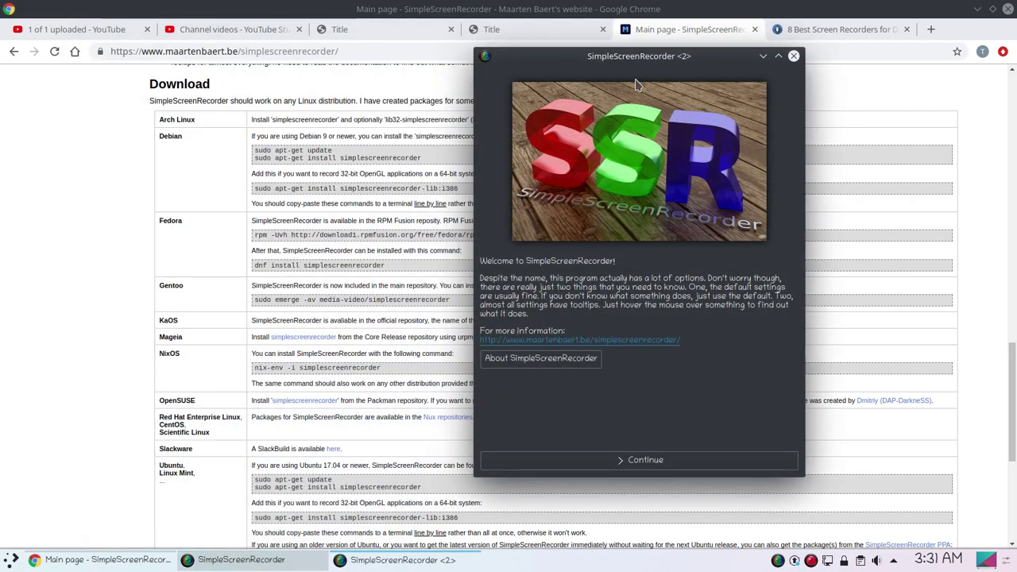
pyautogui.click(978, 9)
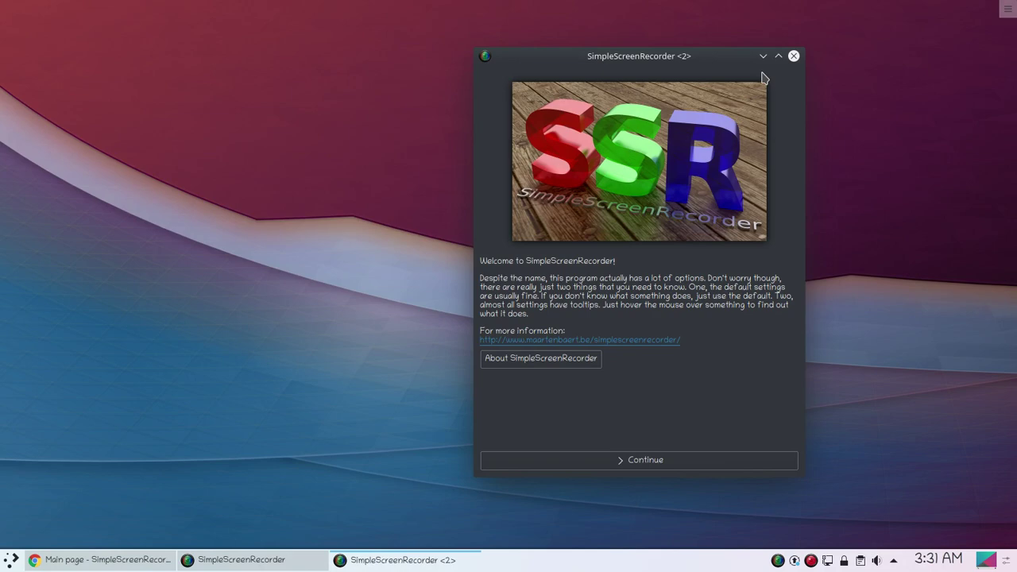
pyautogui.moveTo(687, 62); pyautogui.dragTo(388, 69)
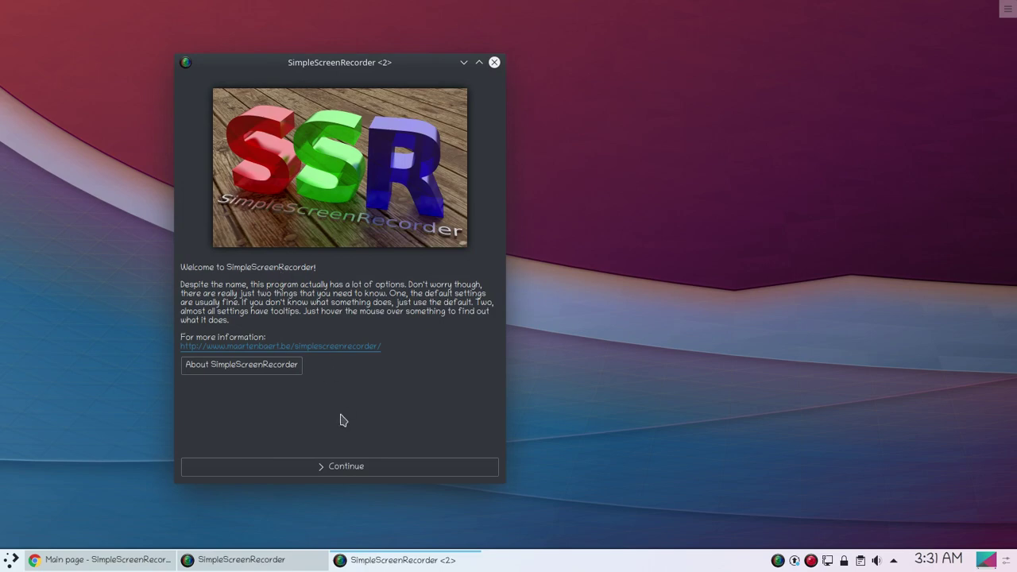
pyautogui.click(353, 467)
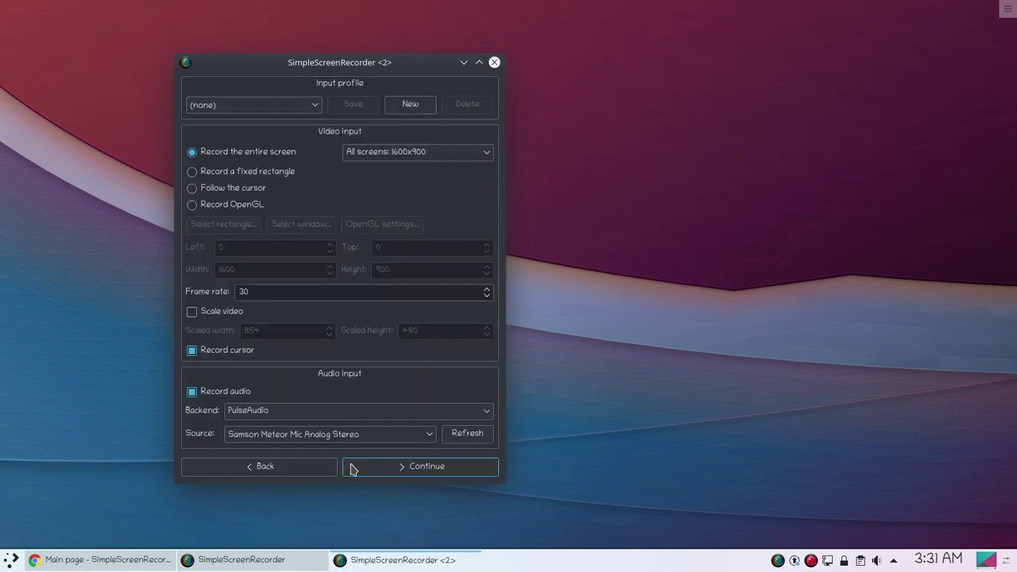
pyautogui.click(316, 106)
pyautogui.click(315, 117)
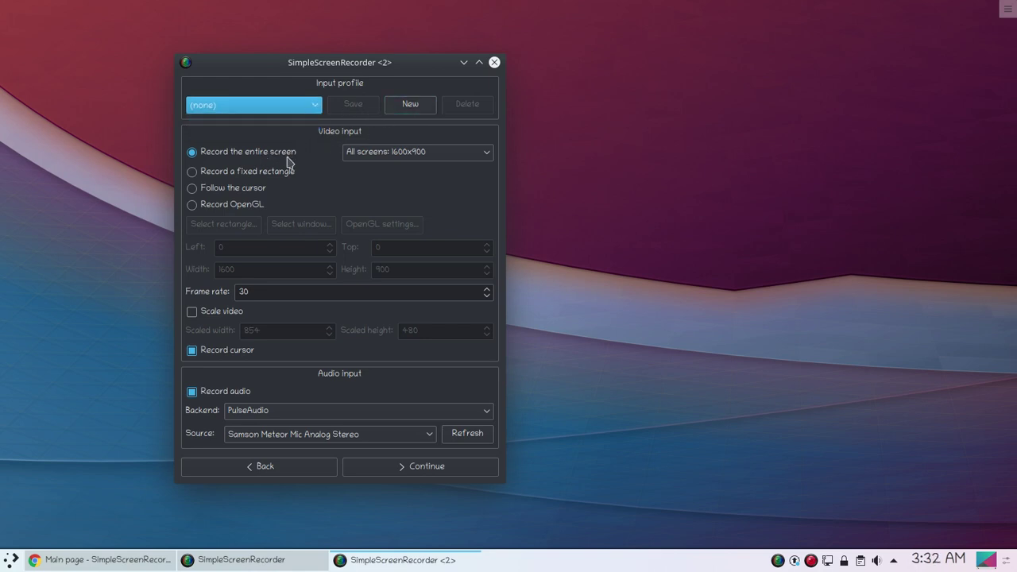
pyautogui.click(481, 158)
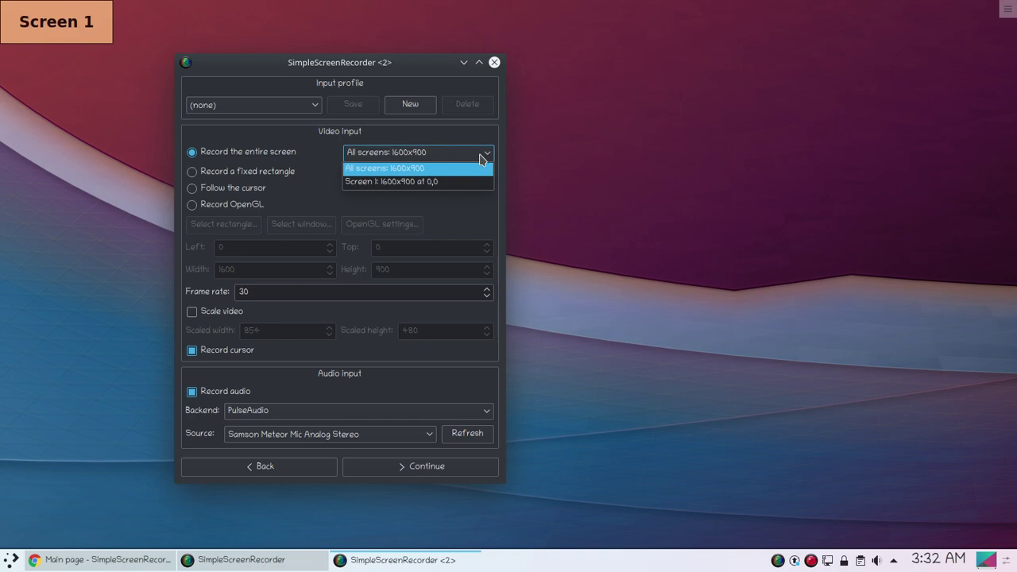
pyautogui.click(475, 167)
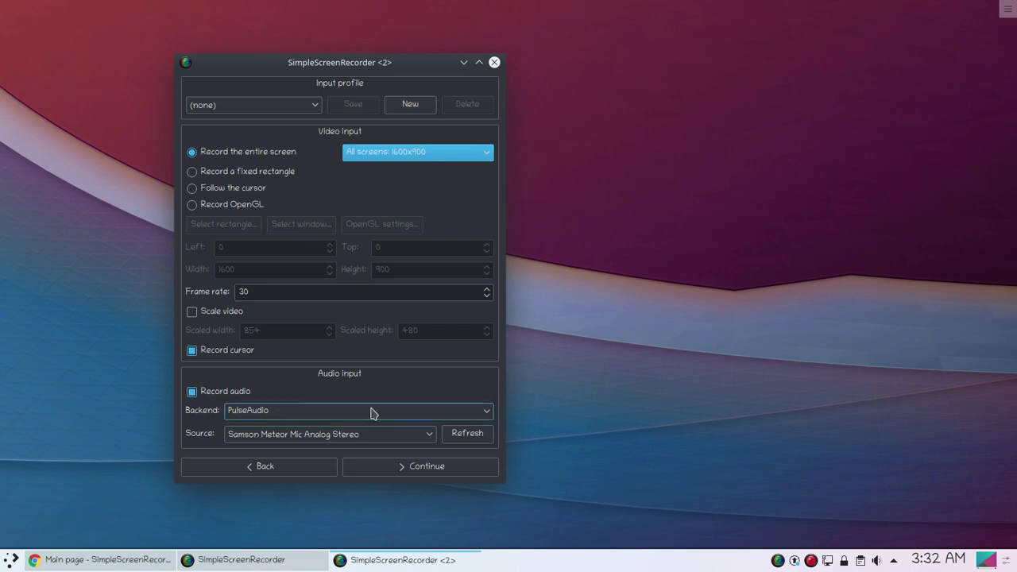
pyautogui.click(430, 436)
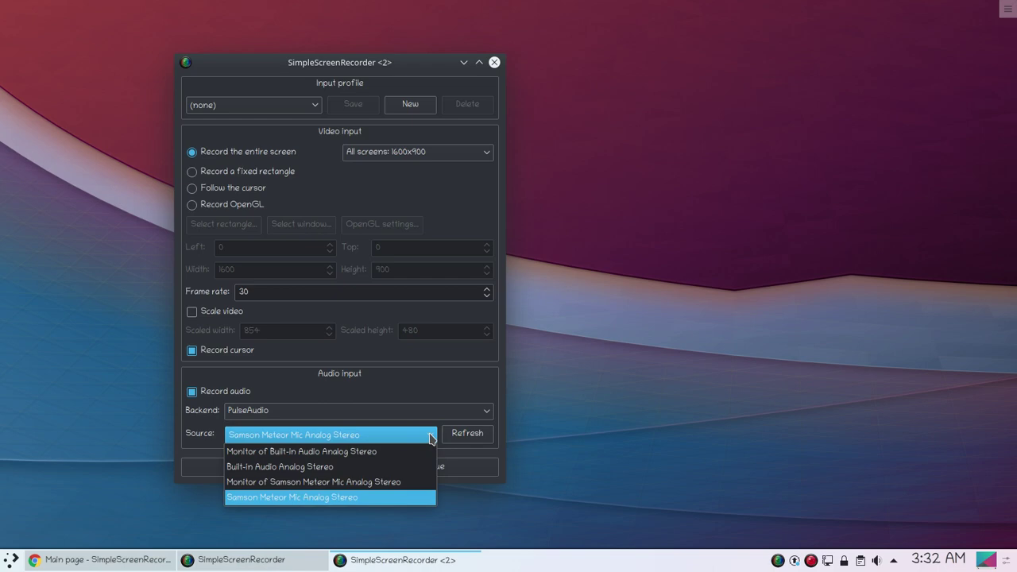
pyautogui.click(431, 437)
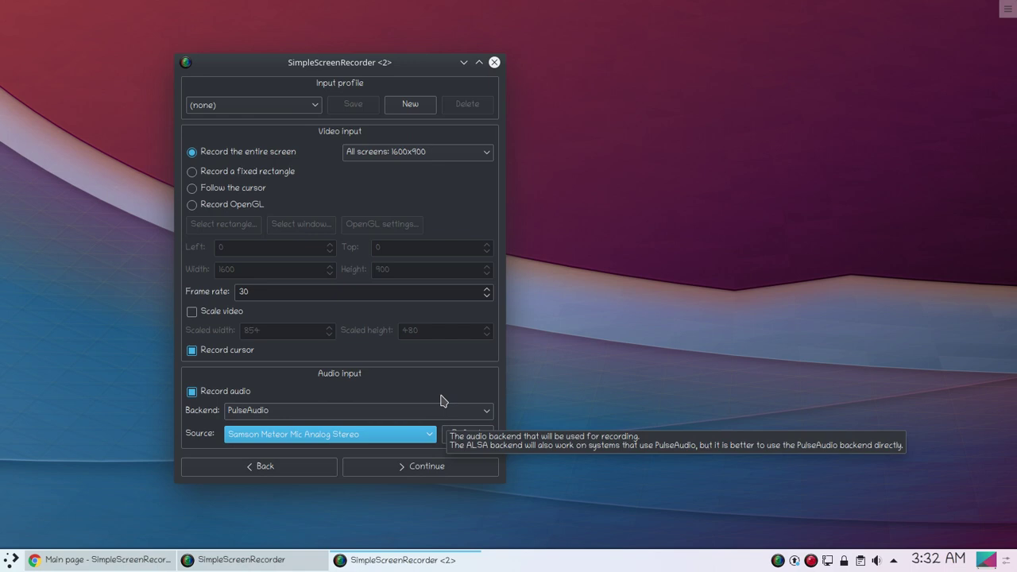
# Advance to the output settings and set the container to MP4, saving simplescreenrecorder.mp4 with H.264 video.
pyautogui.click(422, 476)
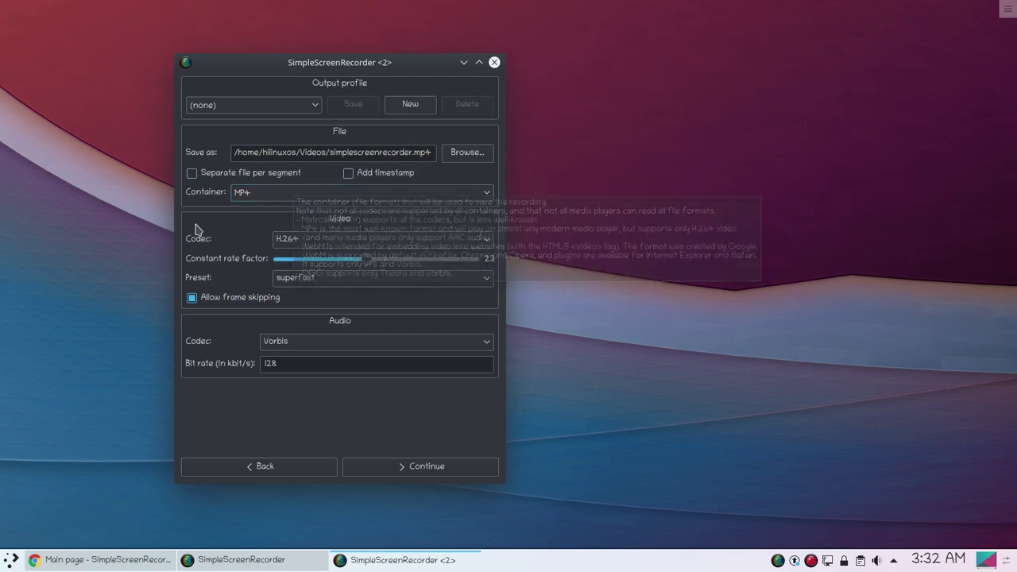
pyautogui.scroll(-1, 397, 196)
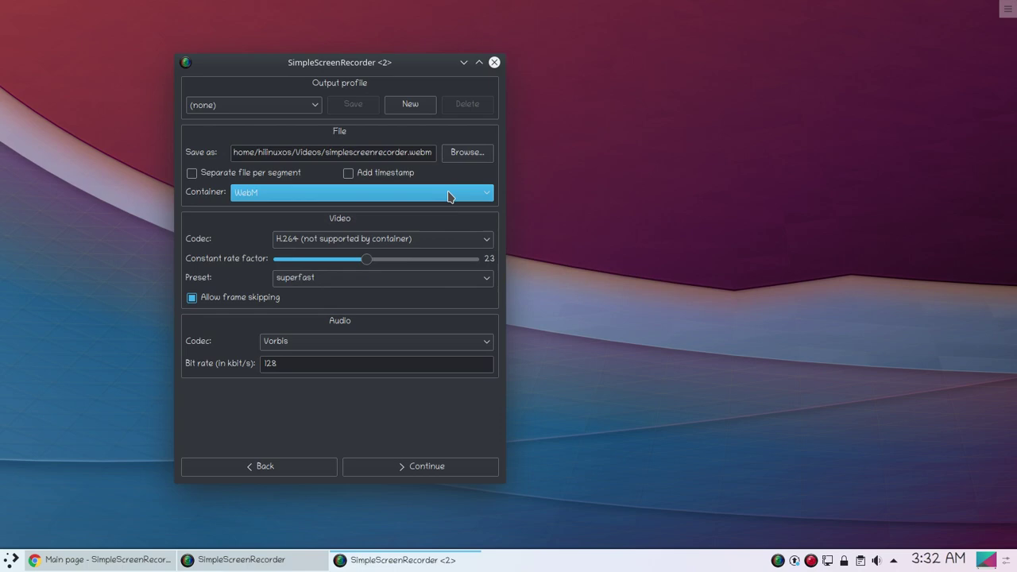
pyautogui.click(486, 196)
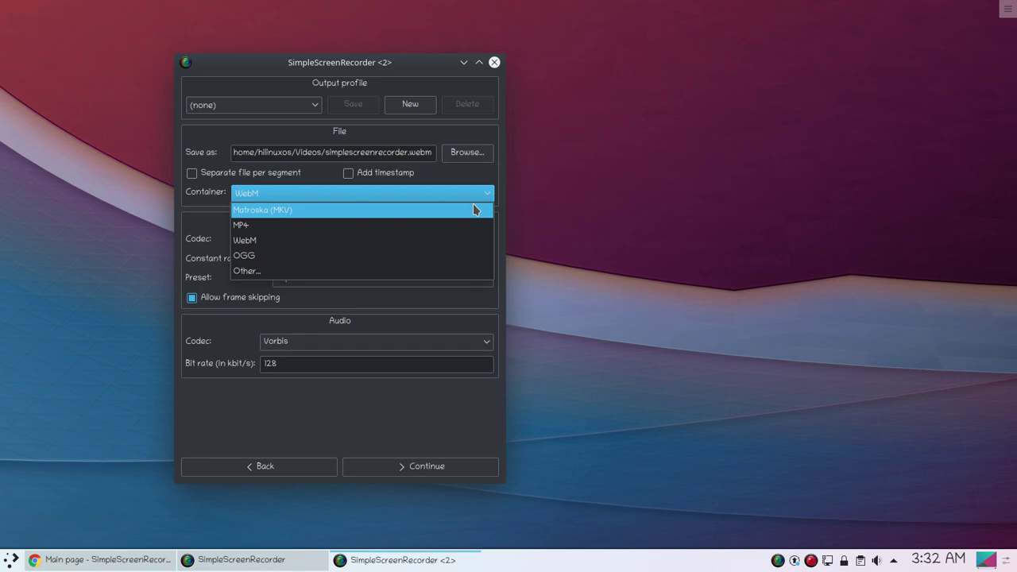
pyautogui.click(251, 226)
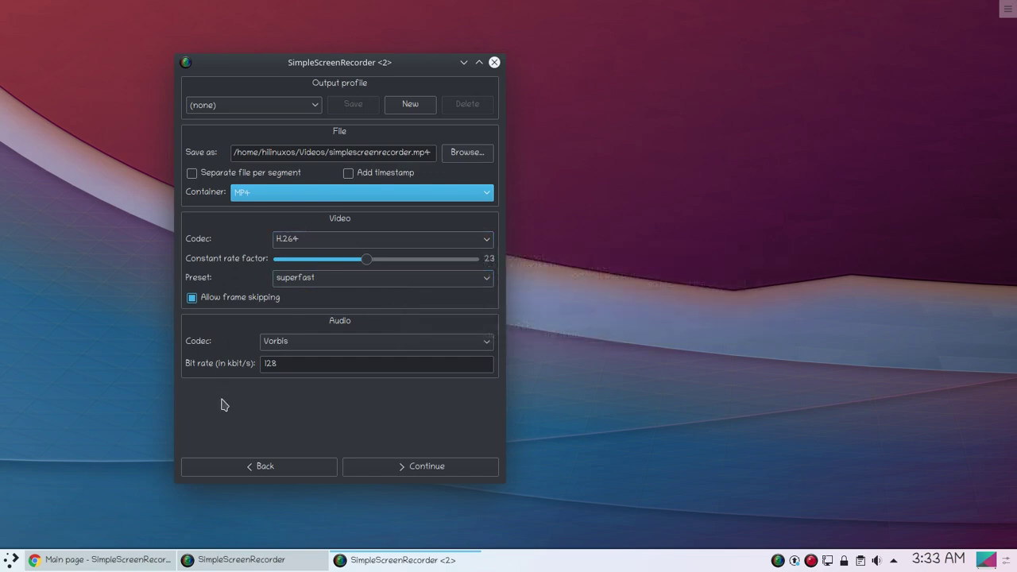
# Reach the recording page keeping the Ctrl + Q hotkey, then close the second recorder window.
pyautogui.click(423, 467)
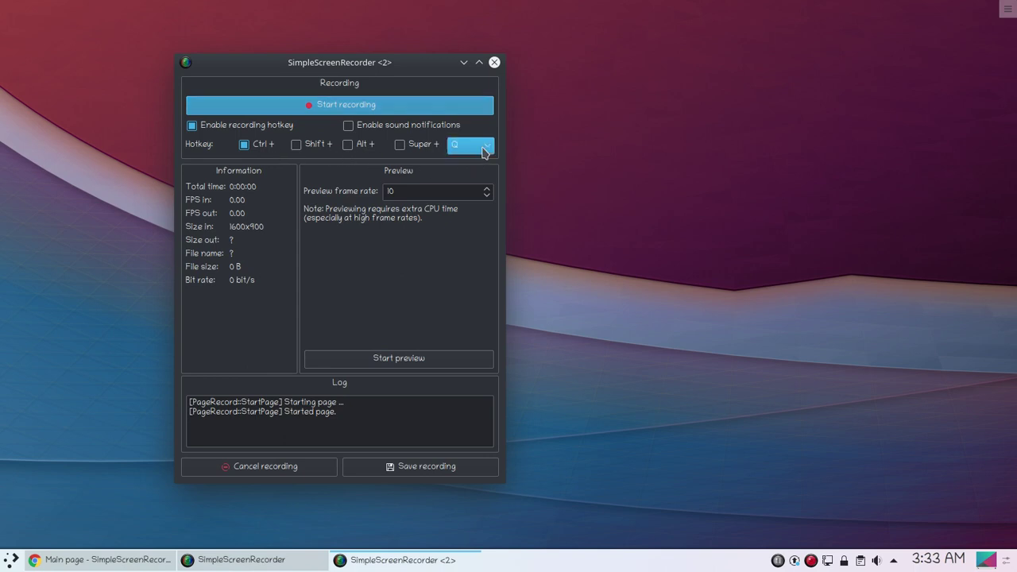
pyautogui.click(482, 147)
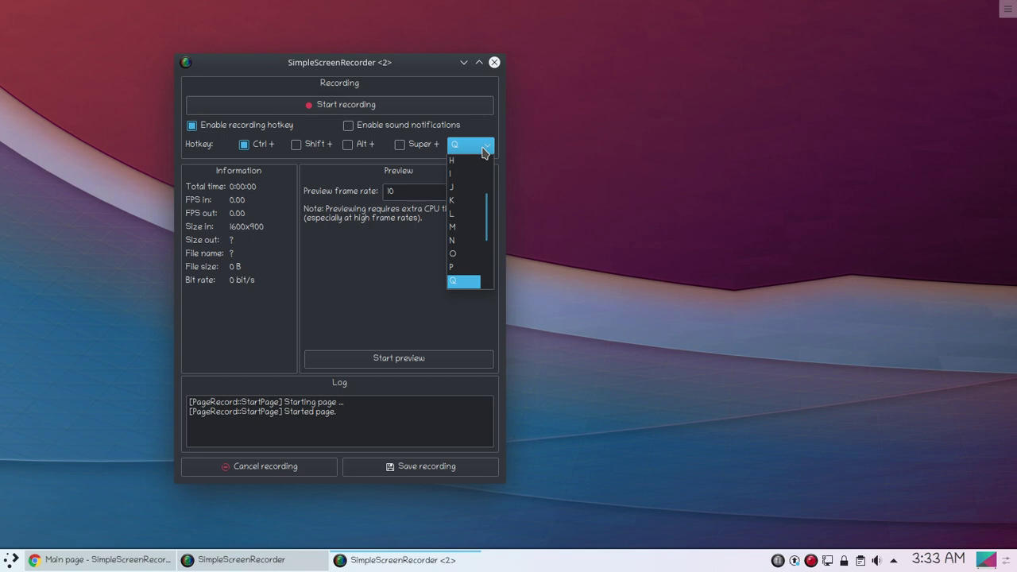
pyautogui.click(415, 293)
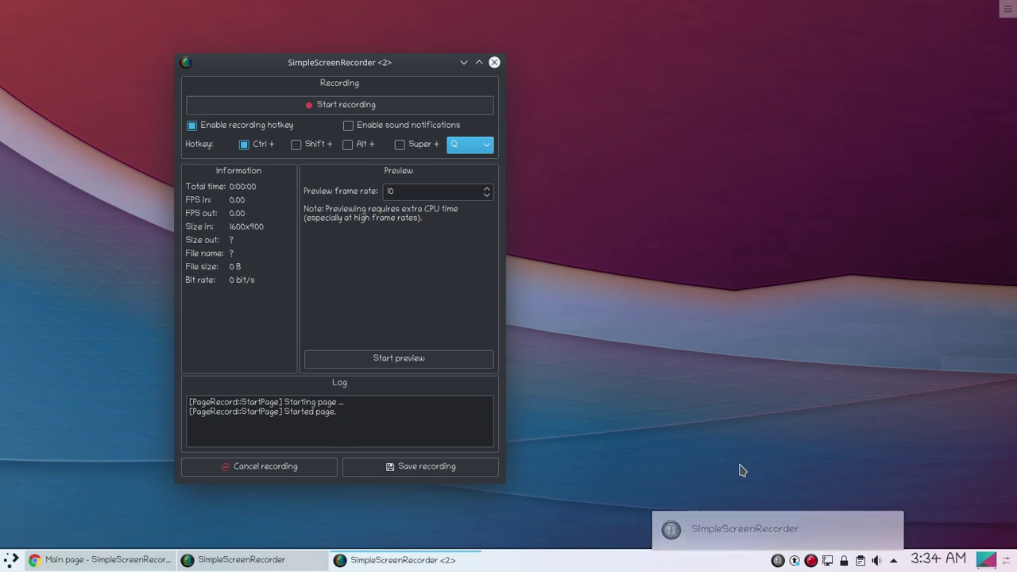
pyautogui.click(494, 62)
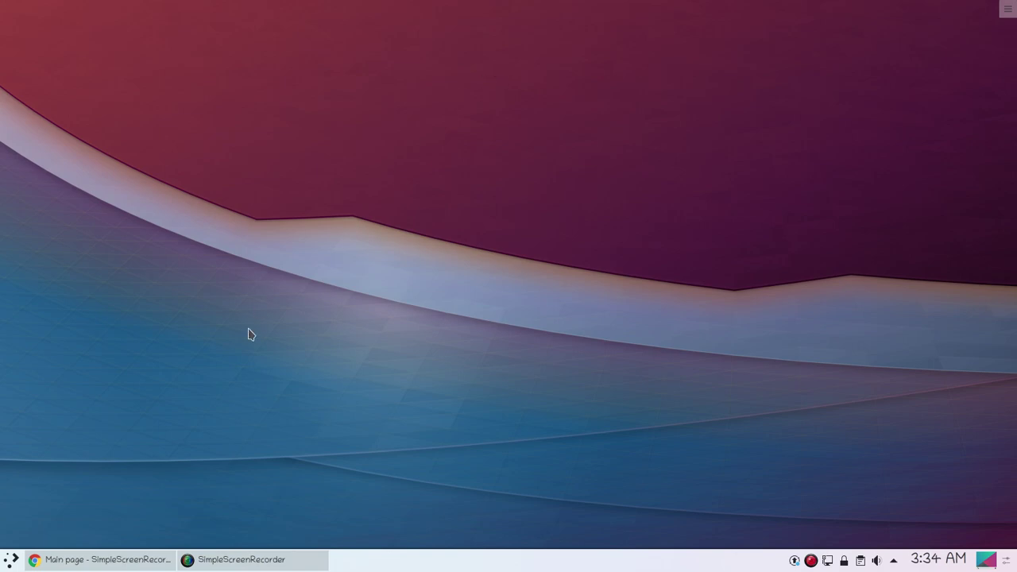
# Briefly restore Chrome's install instructions, minimize it, and open the application launcher.
pyautogui.click(130, 559)
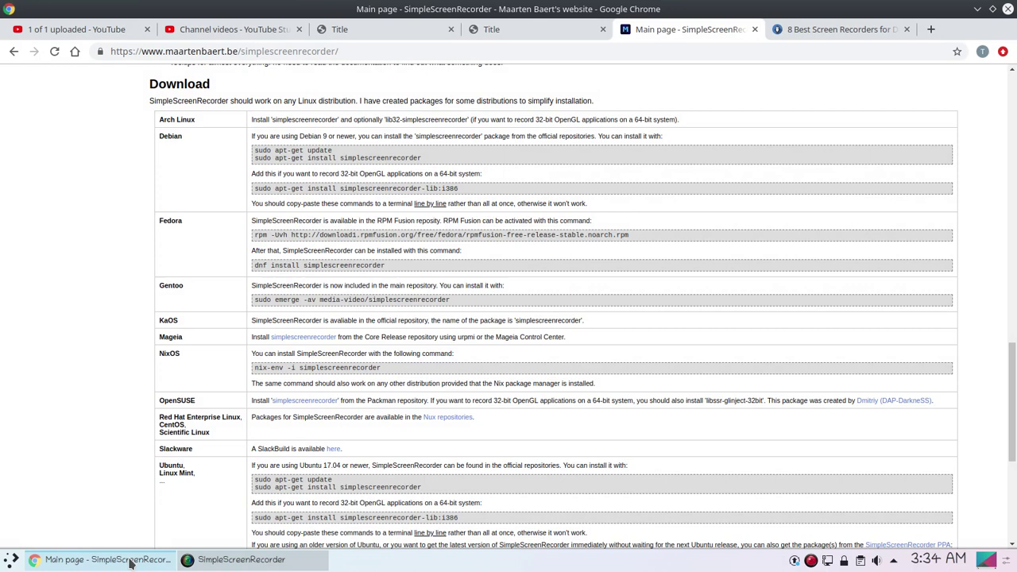
pyautogui.click(130, 560)
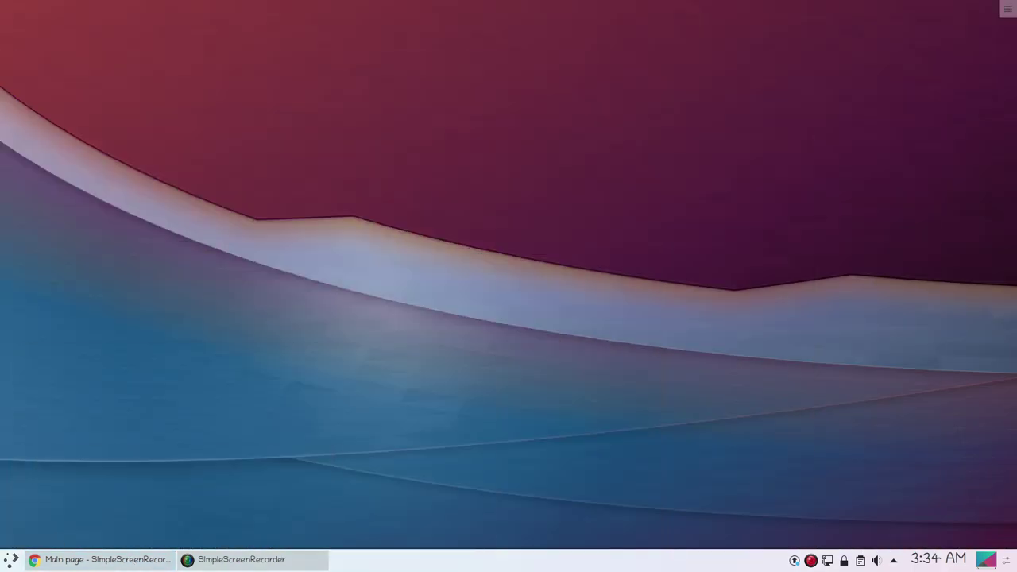
pyautogui.press('super')
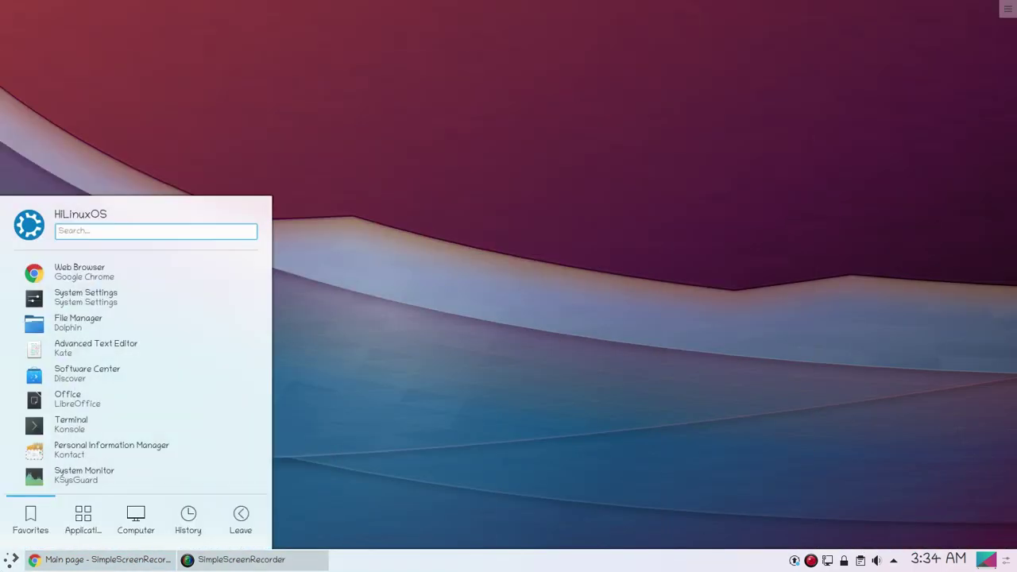
# In a new Konsole, run sudo apt-get update, fixing the apt-ger typo, and enter the sudo password.
pyautogui.hotkey('ctrl', 'alt', 't')
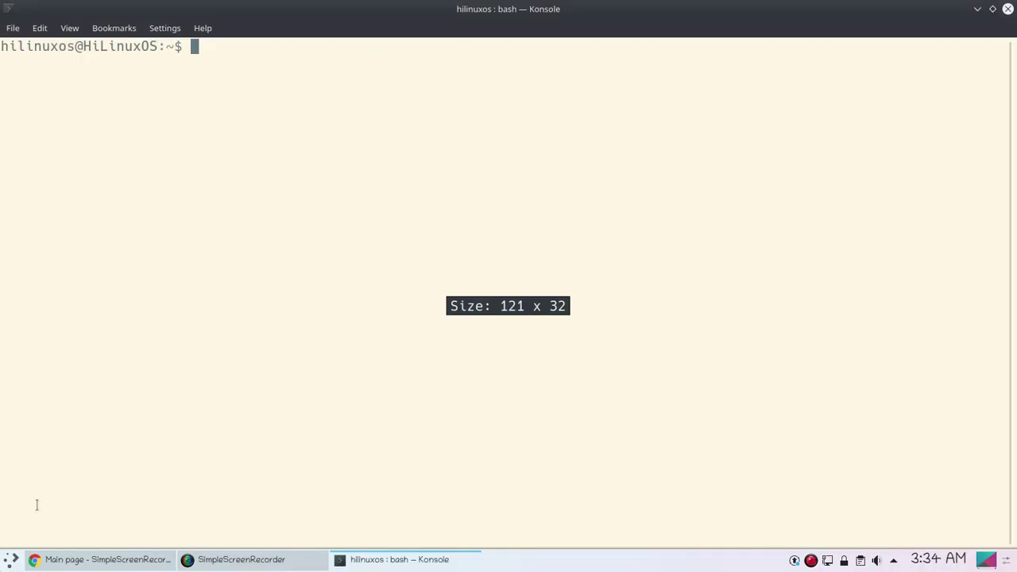
pyautogui.write('sud')
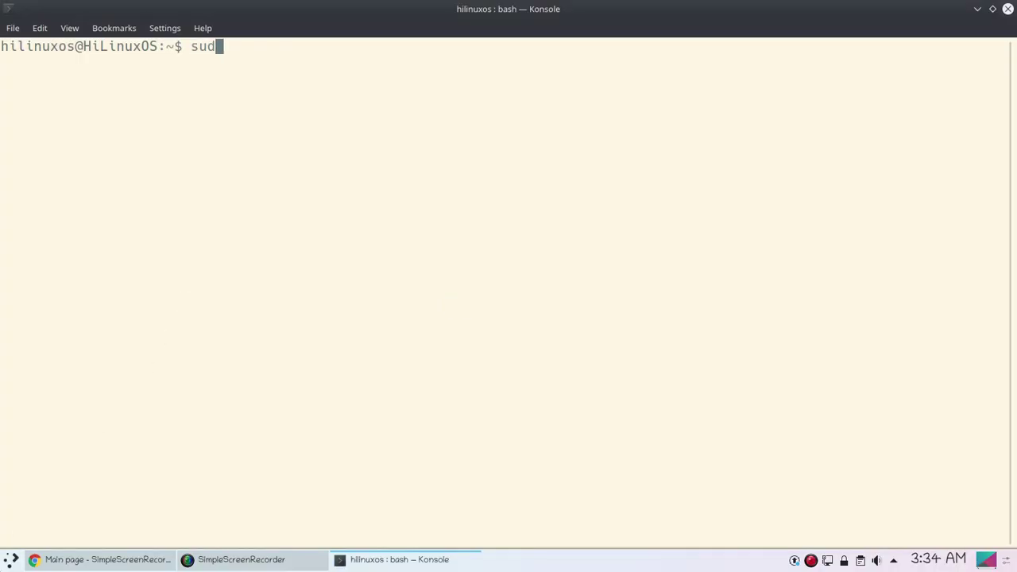
pyautogui.write('o apt-ger update')
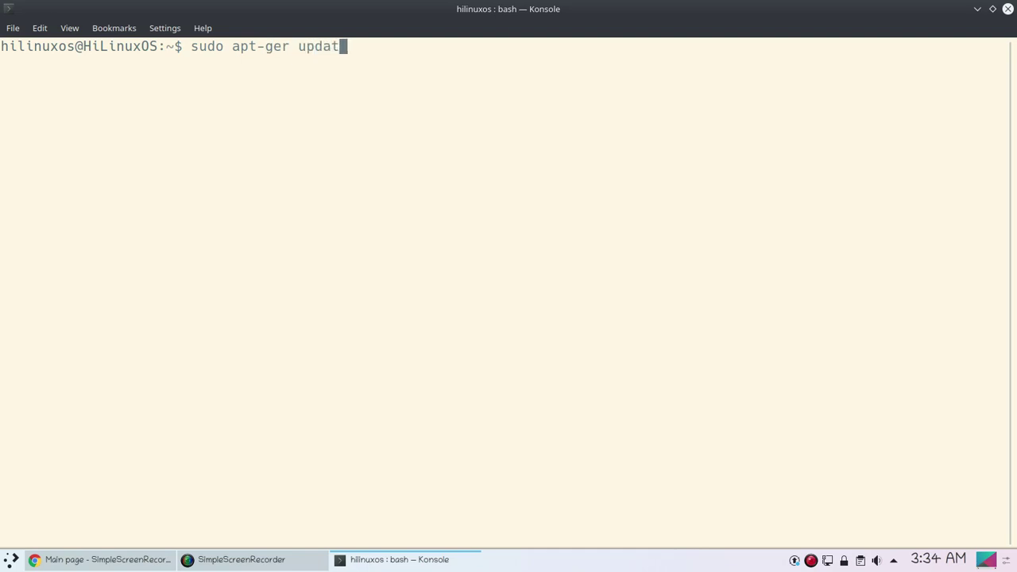
pyautogui.press('Left')
pyautogui.press('Left')
pyautogui.press('Left')
pyautogui.press('Left')
pyautogui.press('Left')
pyautogui.press('Left')
pyautogui.press('Left')
pyautogui.press('BackSpace')
pyautogui.write('t')
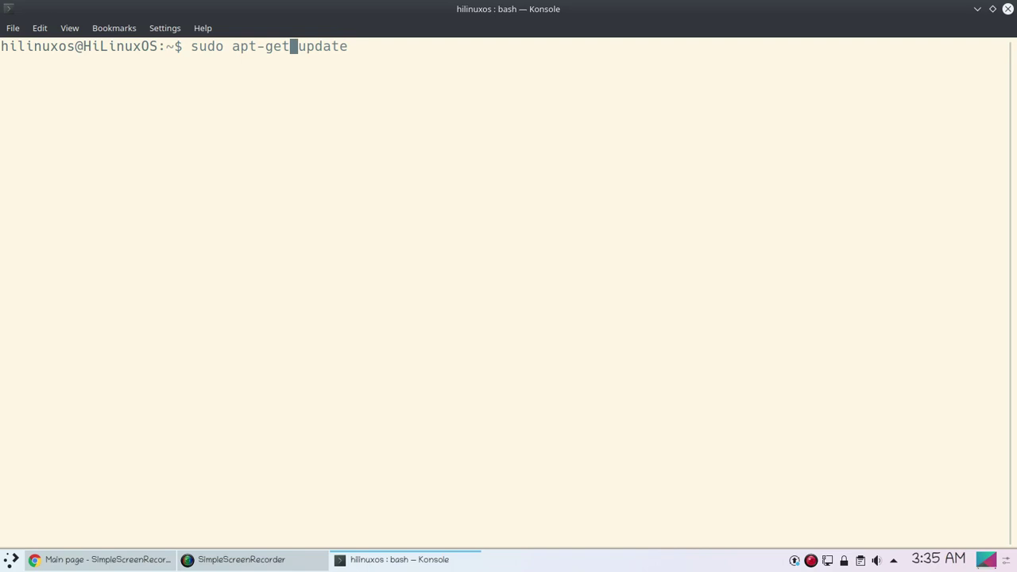
pyautogui.press('Return')
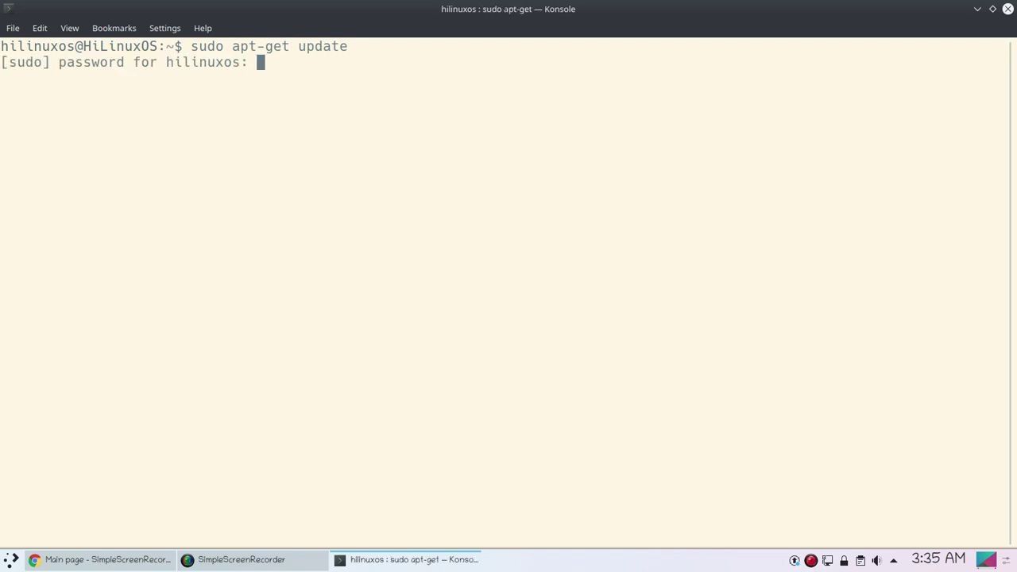
pyautogui.press('Return')
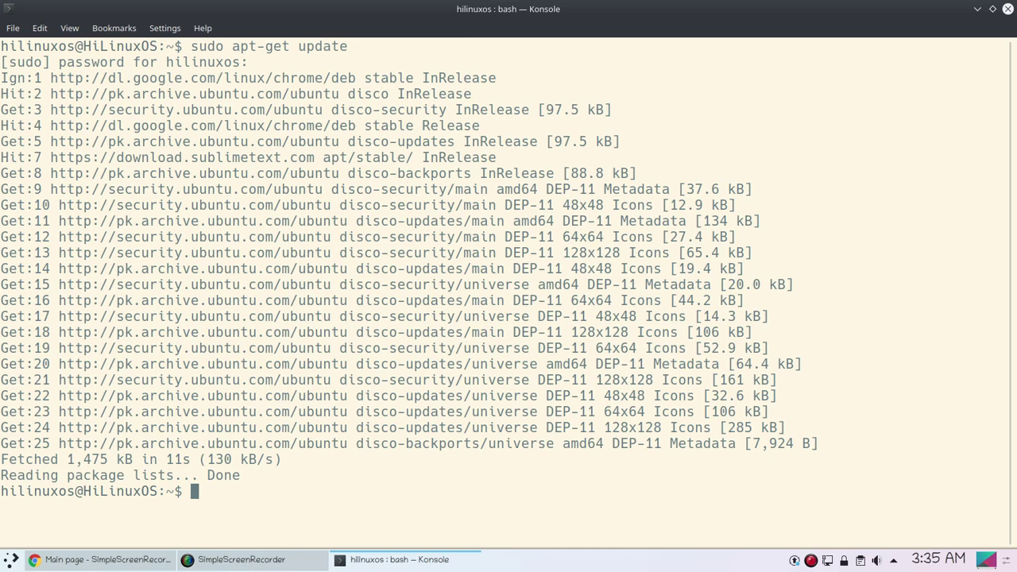
# Run sudo apt-get install simplescreenrecorder, highlight the already-newest-version message, and close Konsole.
pyautogui.write('sudp')
pyautogui.press('BackSpace')
pyautogui.write('o apt-ger s')
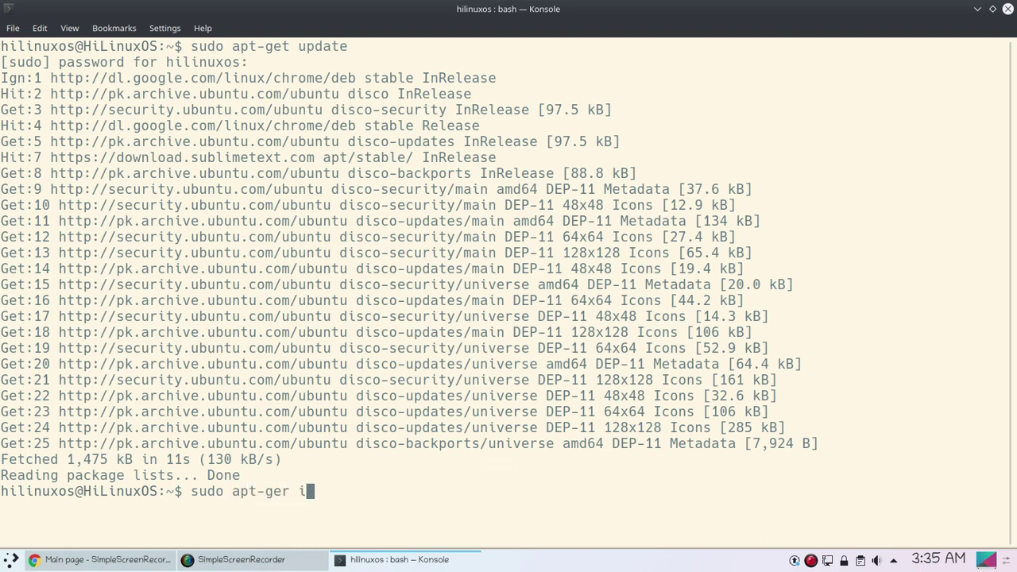
pyautogui.press('BackSpace')
pyautogui.press('BackSpace')
pyautogui.press('BackSpace')
pyautogui.press('BackSpace')
pyautogui.write('t install sim')
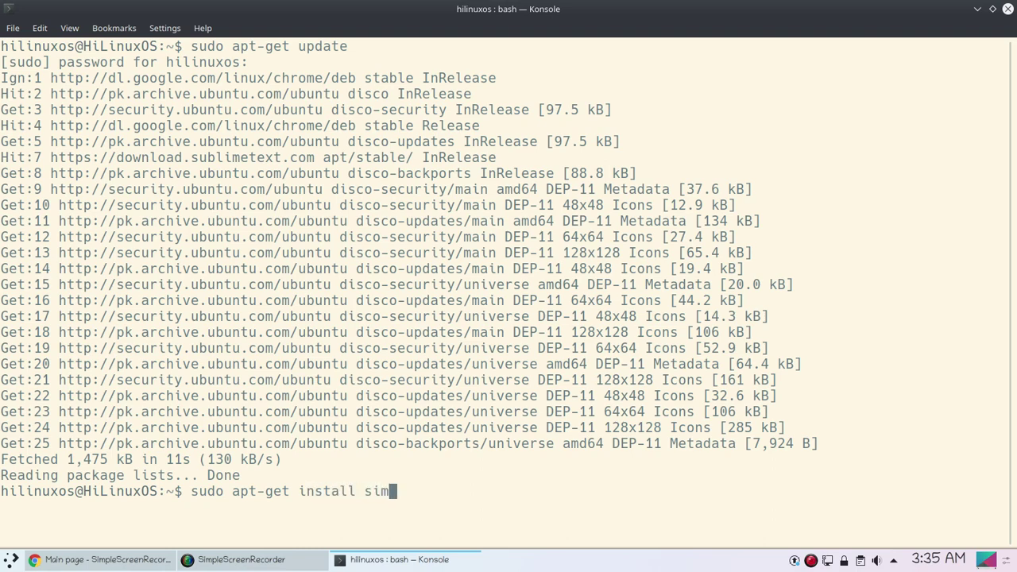
pyautogui.write('plescreenre')
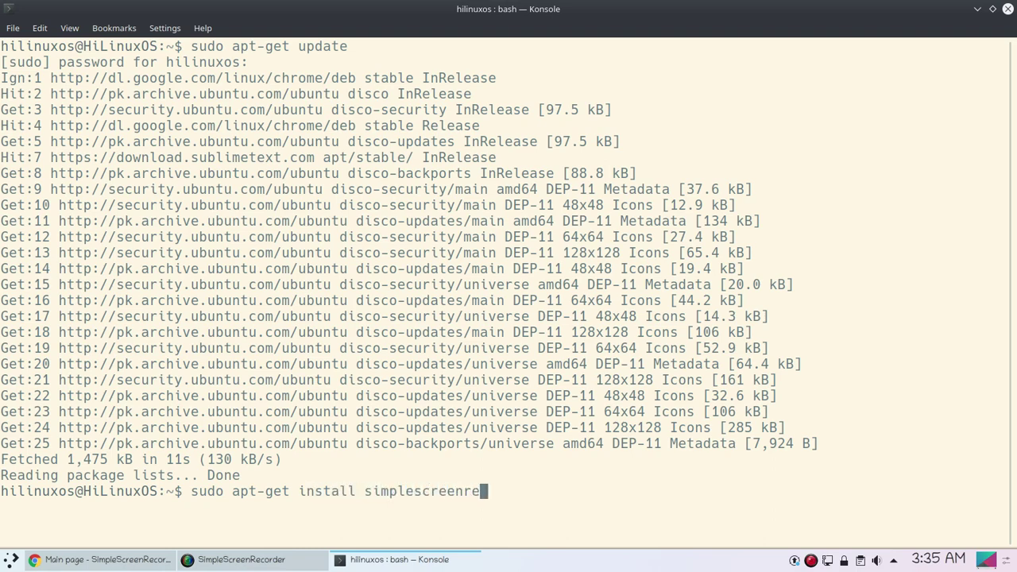
pyautogui.write('corder')
pyautogui.press('Return')
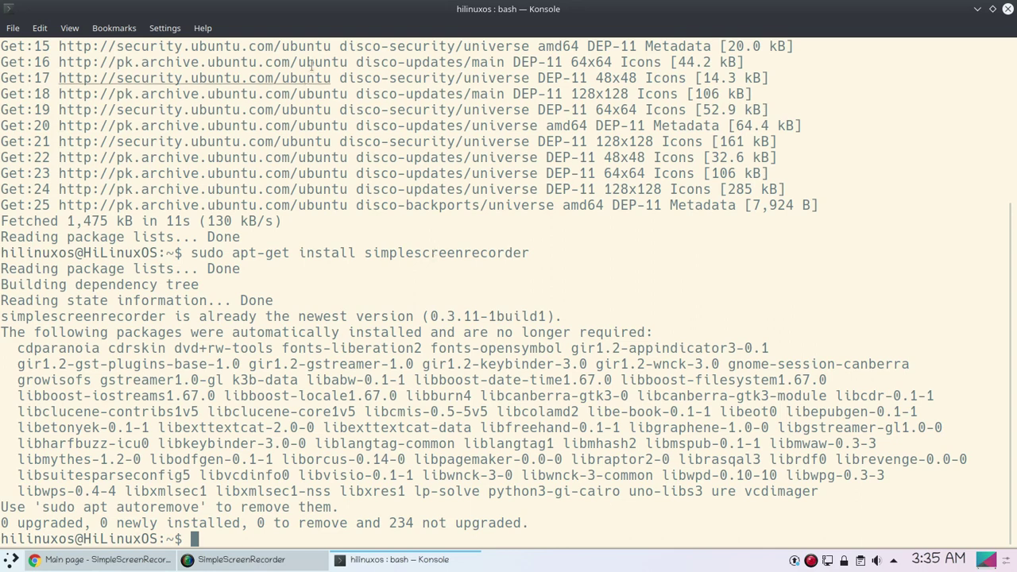
pyautogui.moveTo(556, 315); pyautogui.dragTo(1, 316)
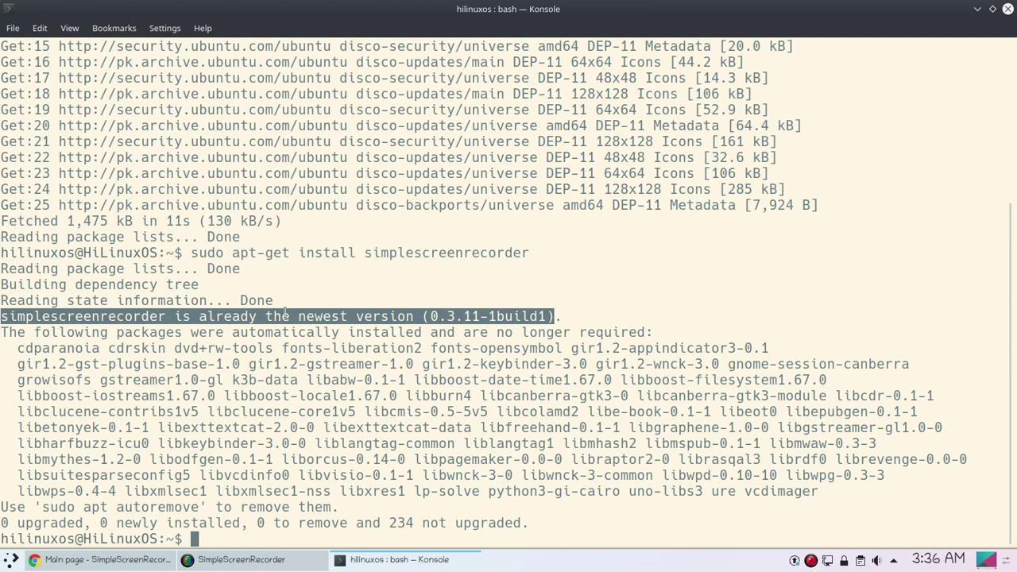
pyautogui.click(1007, 9)
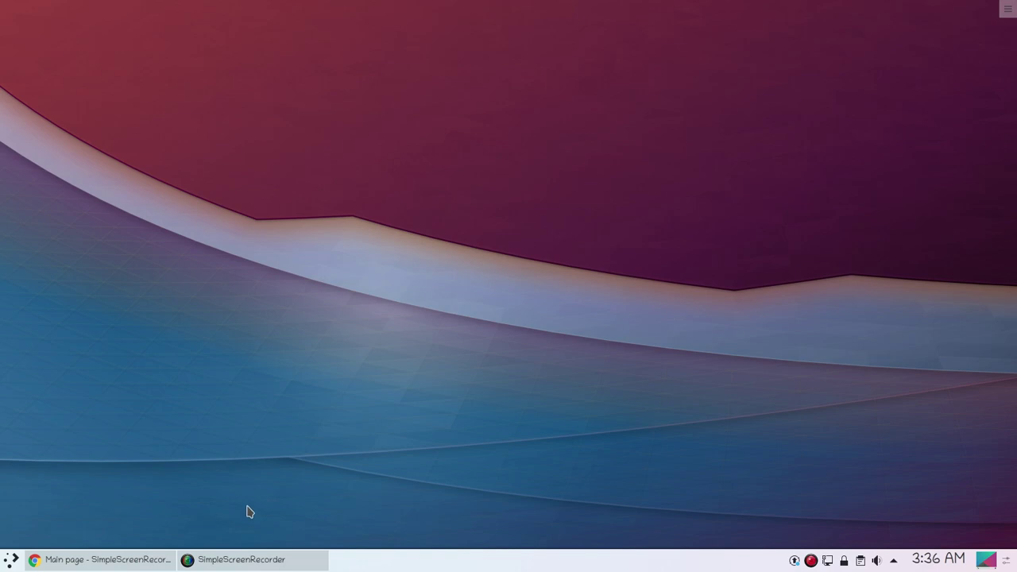
# Restore Chrome and search Google for kdenlive in a new tab.
pyautogui.click(140, 557)
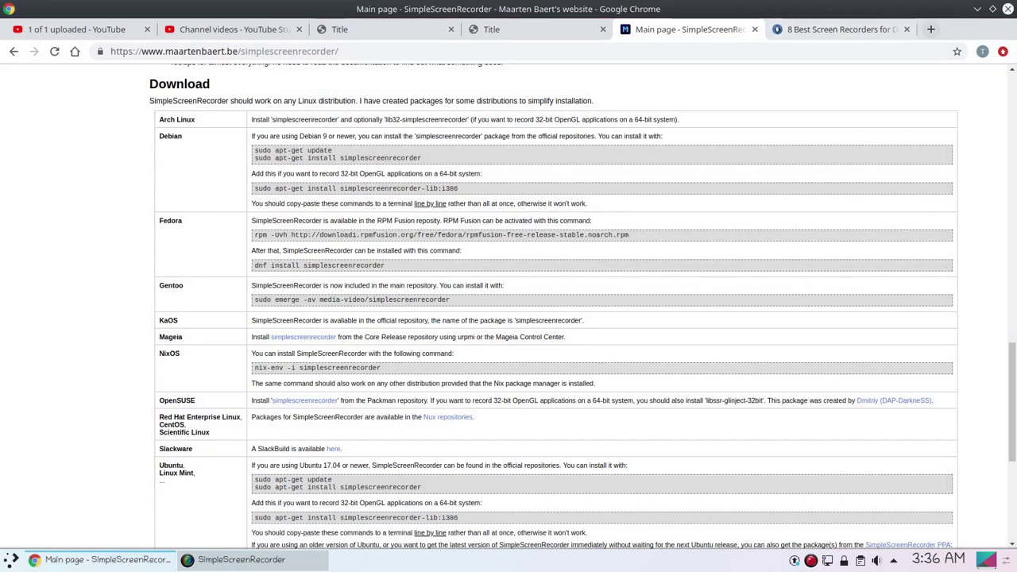
pyautogui.click(975, 30)
pyautogui.write('k')
pyautogui.write('deb')
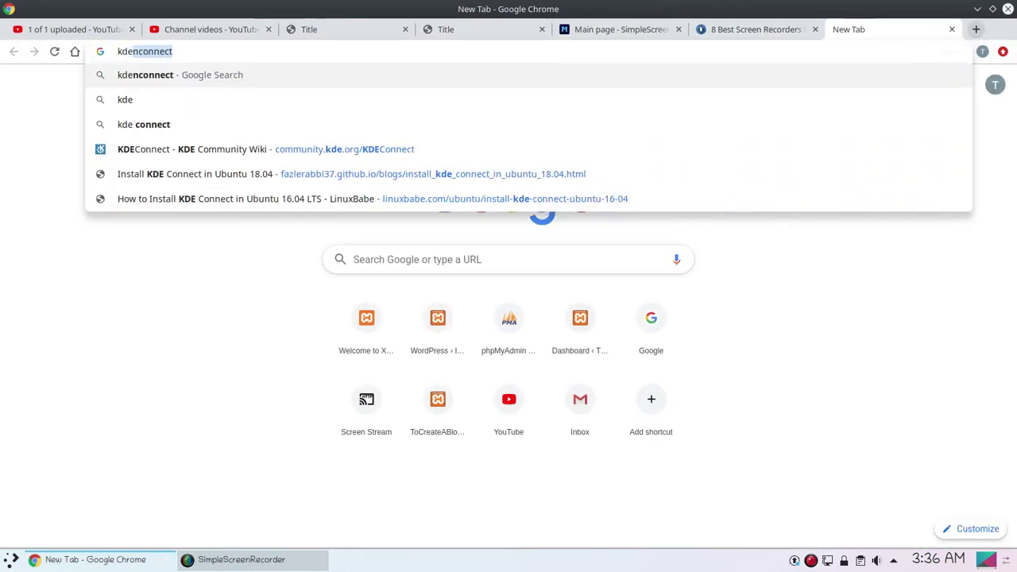
pyautogui.press('BackSpace')
pyautogui.write('nlibne&aqs=chrome.1.69i57j0l5.4801j0j7&sourceid=chrome&ie=UTF-8')
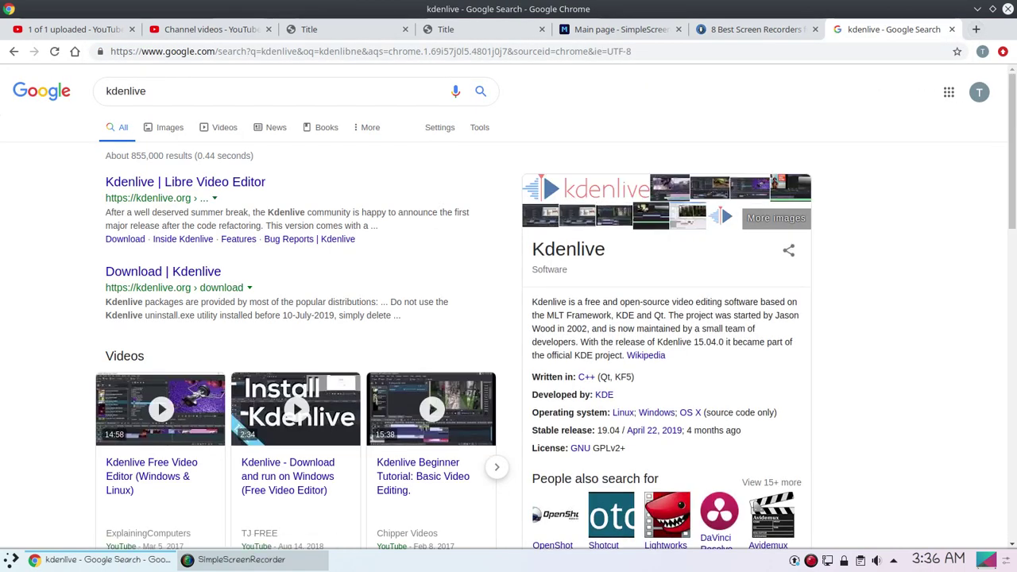
# Search Google for audacity in another new tab.
pyautogui.hotkey('ctrl', 't')
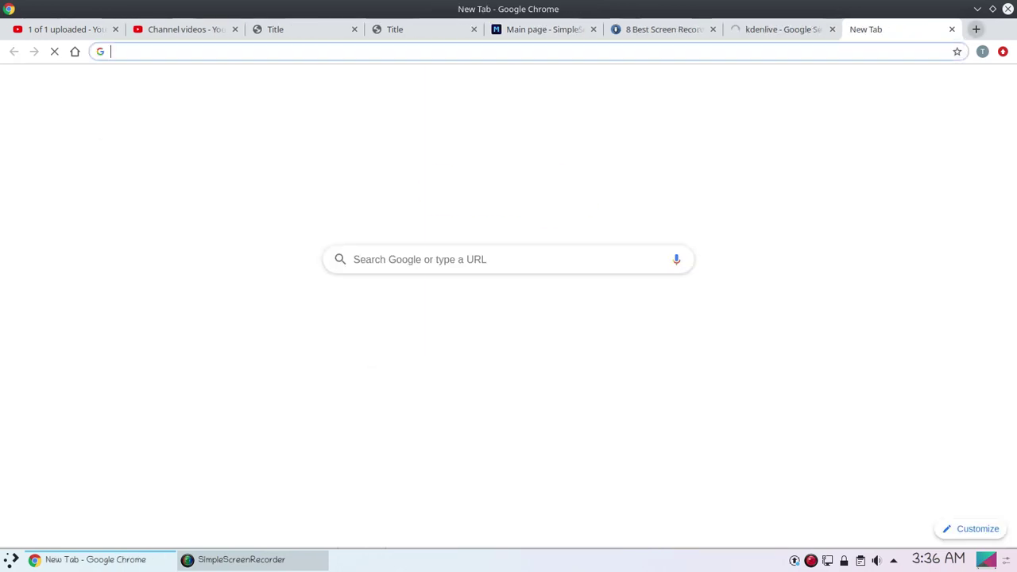
pyautogui.write('audacity')
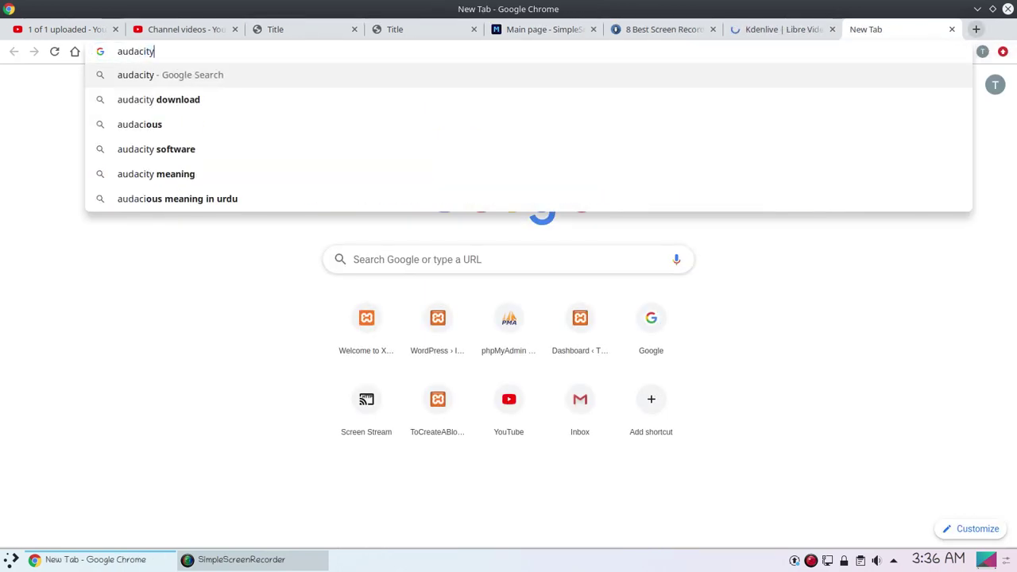
pyautogui.press('Return')
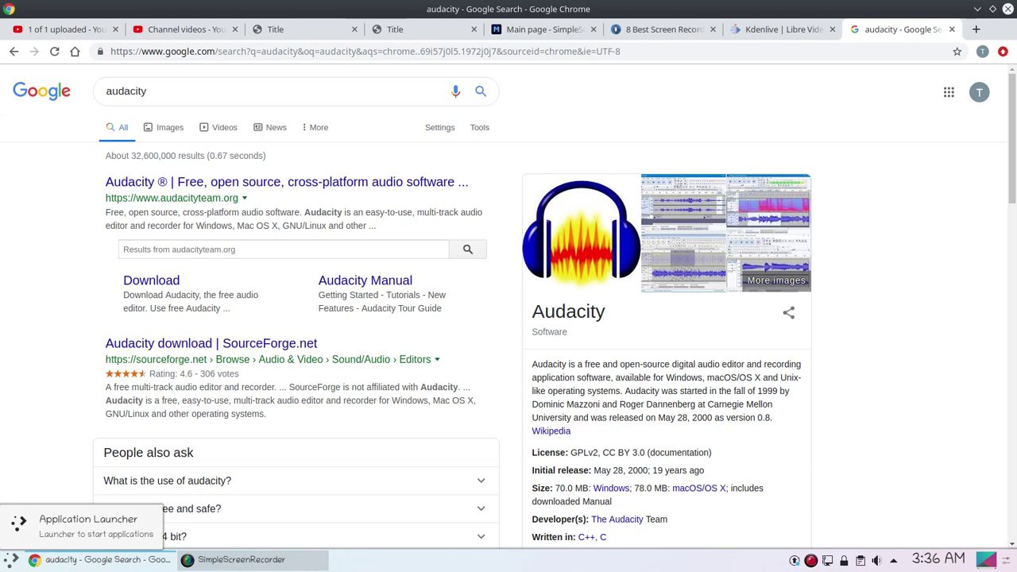
# Edit the command to sudo apt-get install kdenlive audacity without running it, then close Konsole.
pyautogui.write('sudo apt-get install simplescreenrecorder')
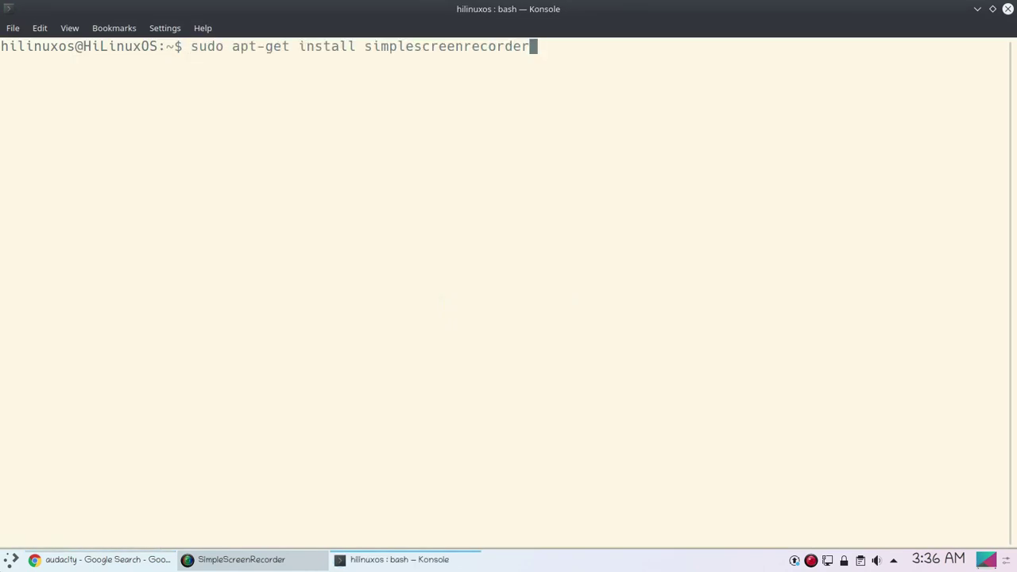
pyautogui.press('BackSpace')
pyautogui.press('BackSpace')
pyautogui.press('BackSpace')
pyautogui.press('BackSpace')
pyautogui.press('BackSpace')
pyautogui.press('BackSpace')
pyautogui.press('BackSpace')
pyautogui.press('BackSpace')
pyautogui.press('BackSpace')
pyautogui.press('BackSpace')
pyautogui.press('BackSpace')
pyautogui.press('BackSpace')
pyautogui.press('BackSpace')
pyautogui.press('BackSpace')
pyautogui.press('BackSpace')
pyautogui.press('BackSpace')
pyautogui.press('BackSpace')
pyautogui.press('BackSpace')
pyautogui.press('BackSpace')
pyautogui.press('BackSpace')
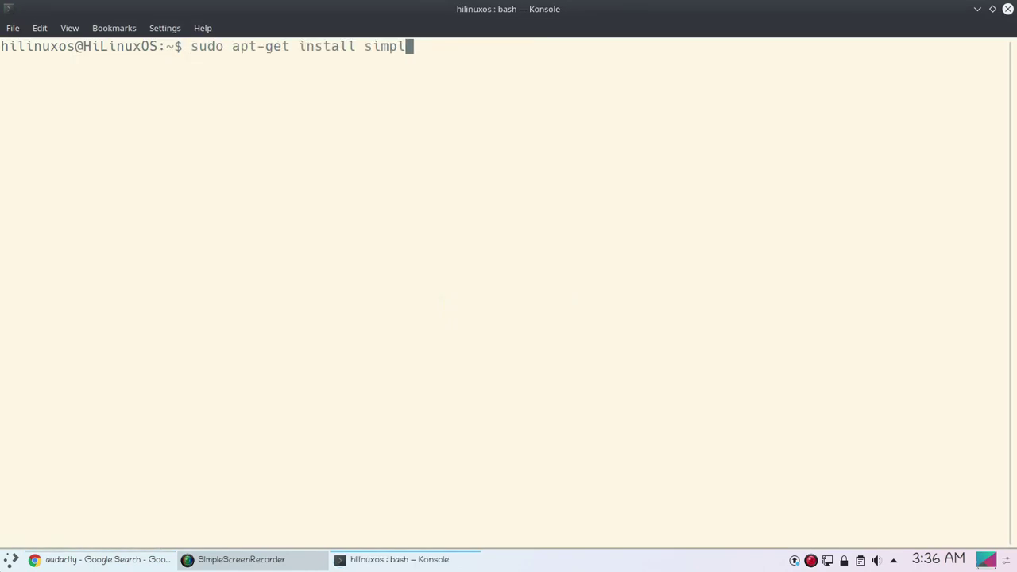
pyautogui.write('kdeb')
pyautogui.press('BackSpace')
pyautogui.write('nlive audacity')
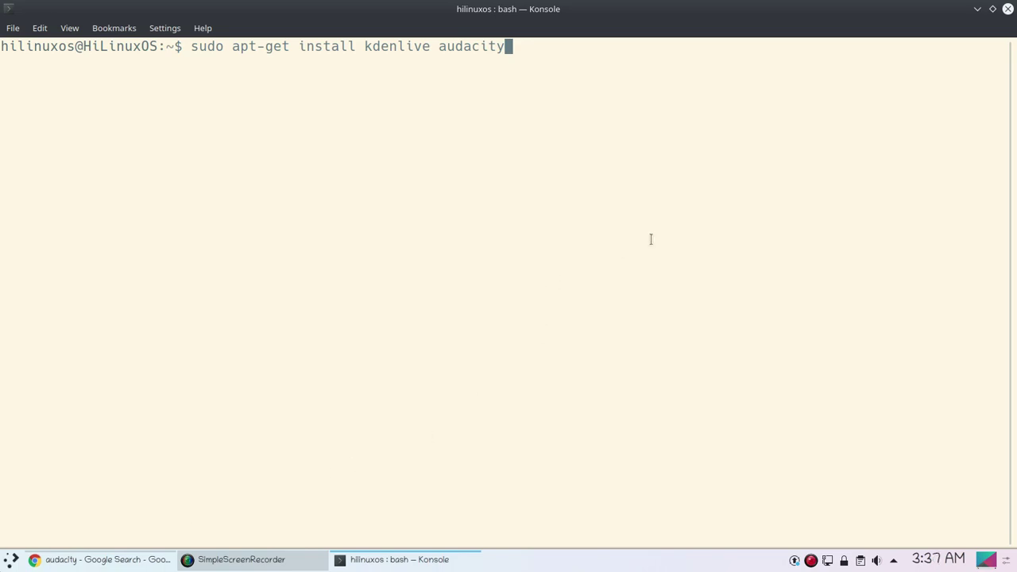
pyautogui.click(1007, 9)
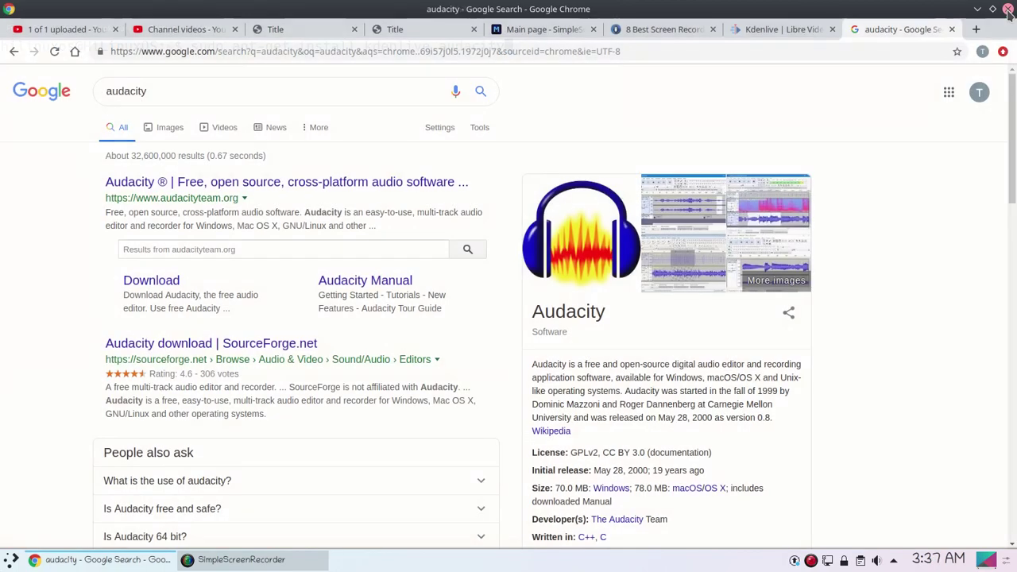